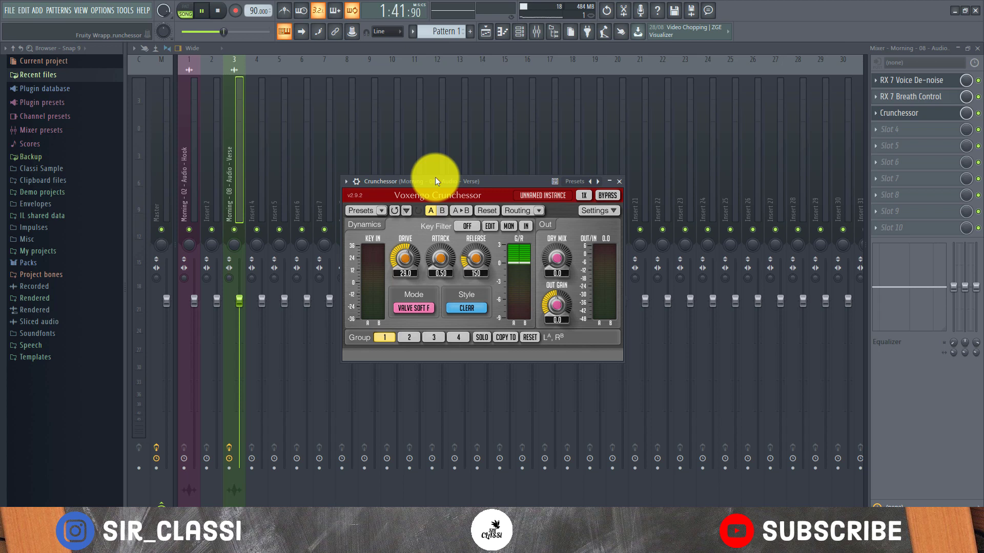
- Stop playback while keeping the Crunchessor window open on the verse vocal insert
key("space")
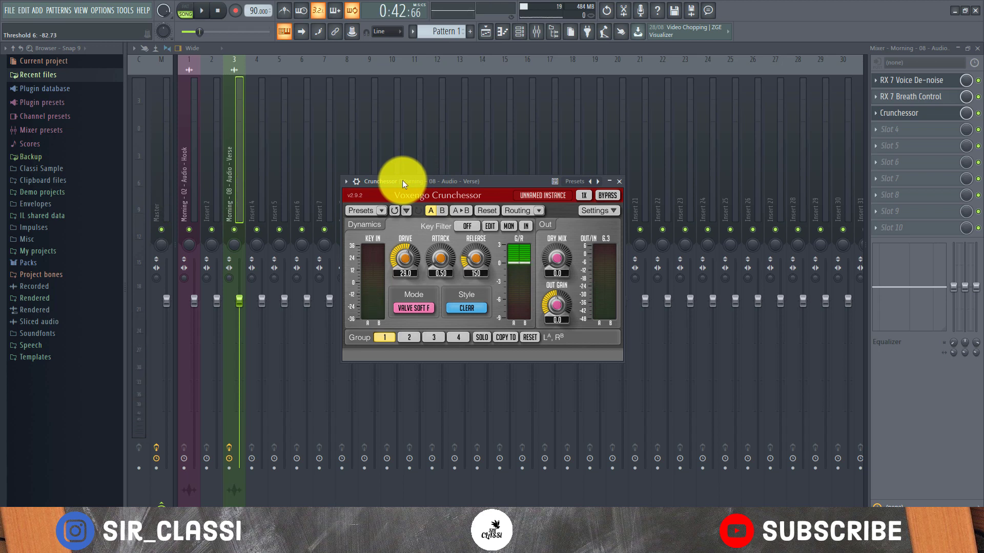
- Choose Tight Vocals from the Session Bank presets in the Crunchessor's Presets list
left_click(381, 210)
mouse_move(387, 221)
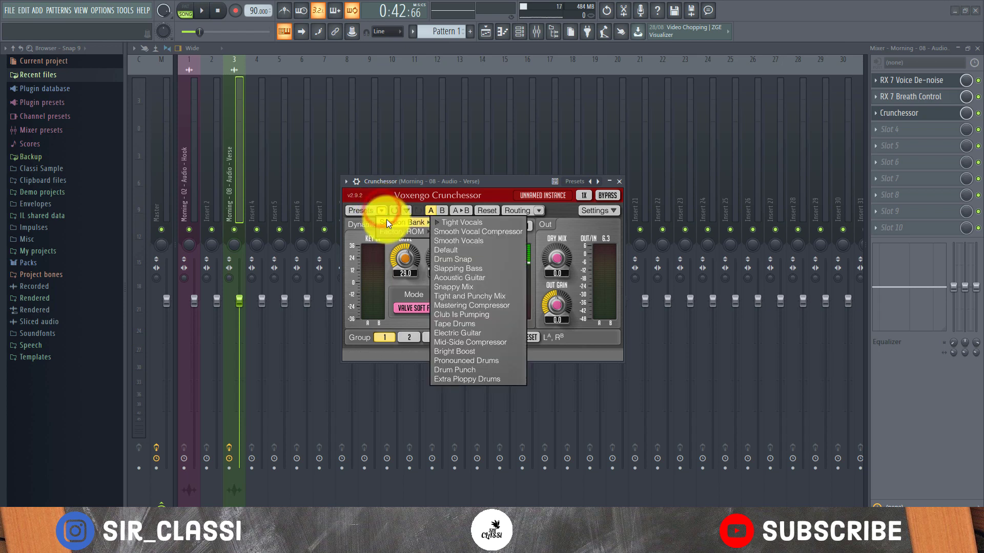
left_click(404, 192)
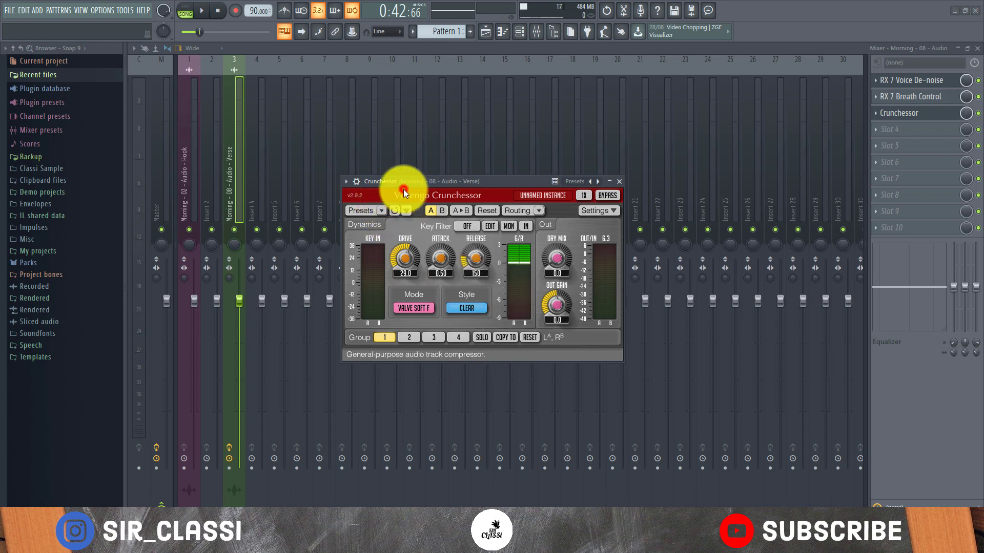
left_click(381, 211)
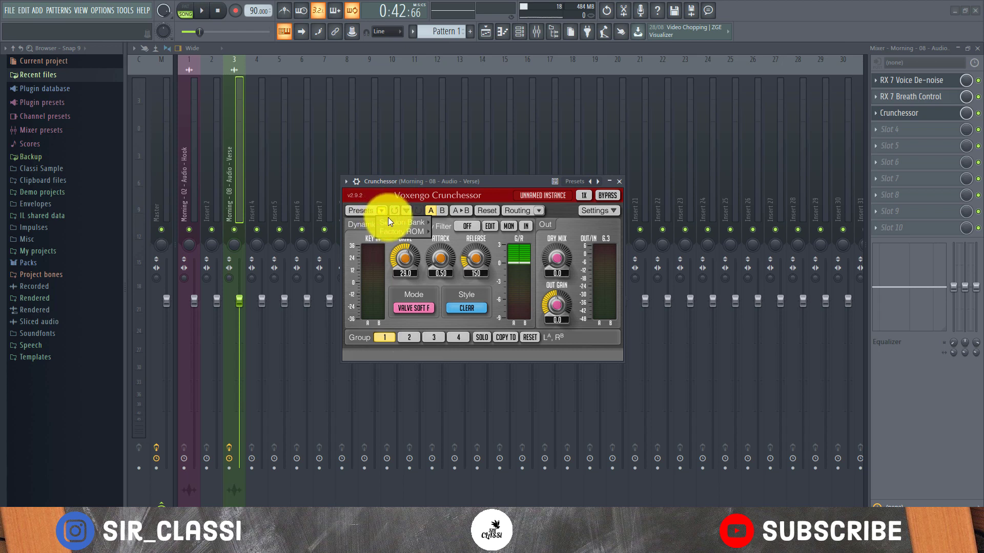
mouse_move(396, 221)
left_click(394, 187)
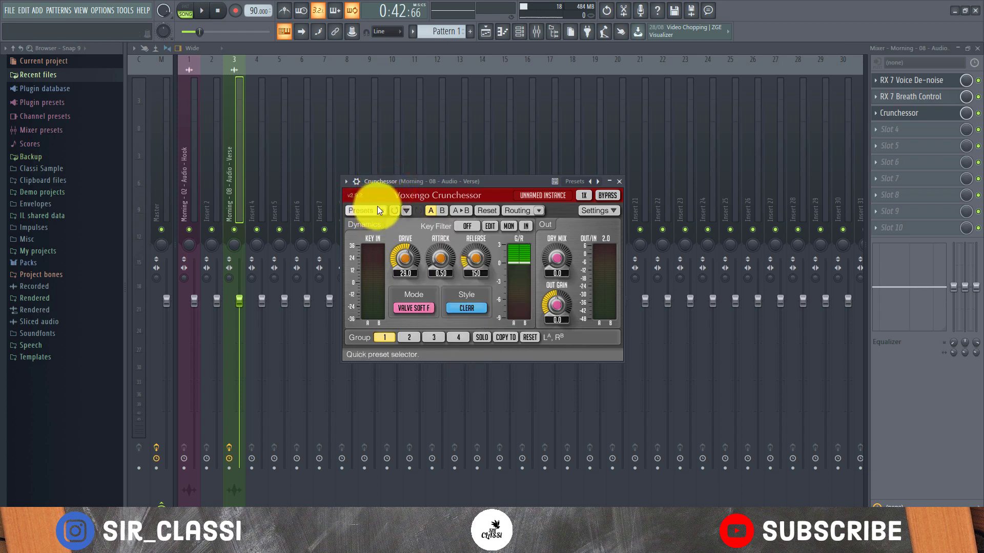
left_click(378, 207)
mouse_move(405, 222)
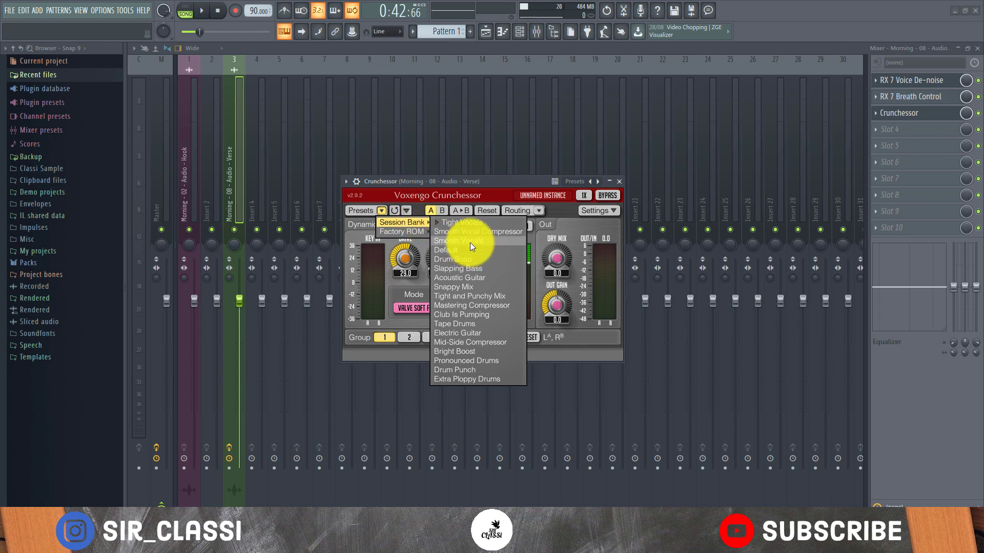
left_click(462, 221)
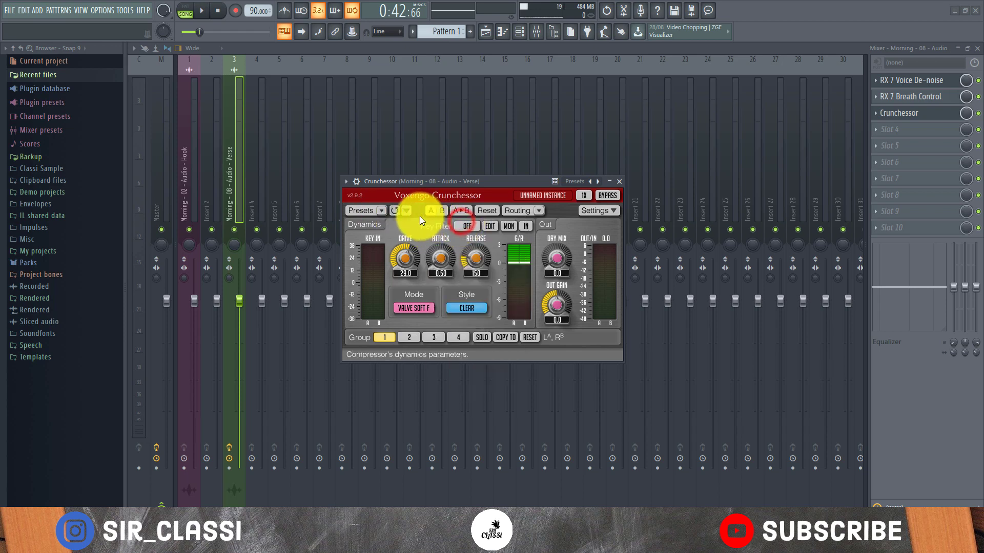
left_click(381, 211)
mouse_move(388, 220)
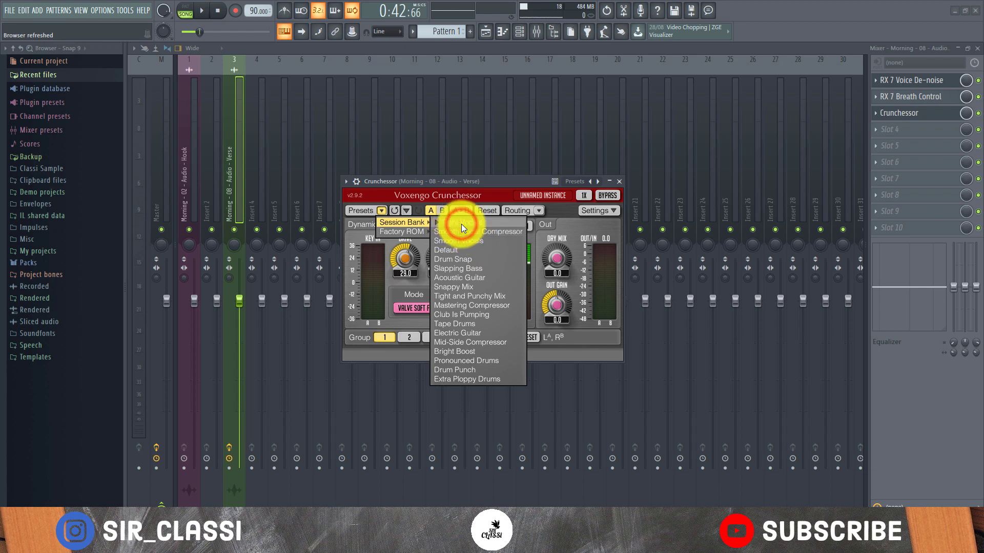
- Confirm the Tight Vocals preset and show the plugin wrapper's detailed settings
left_click(461, 223)
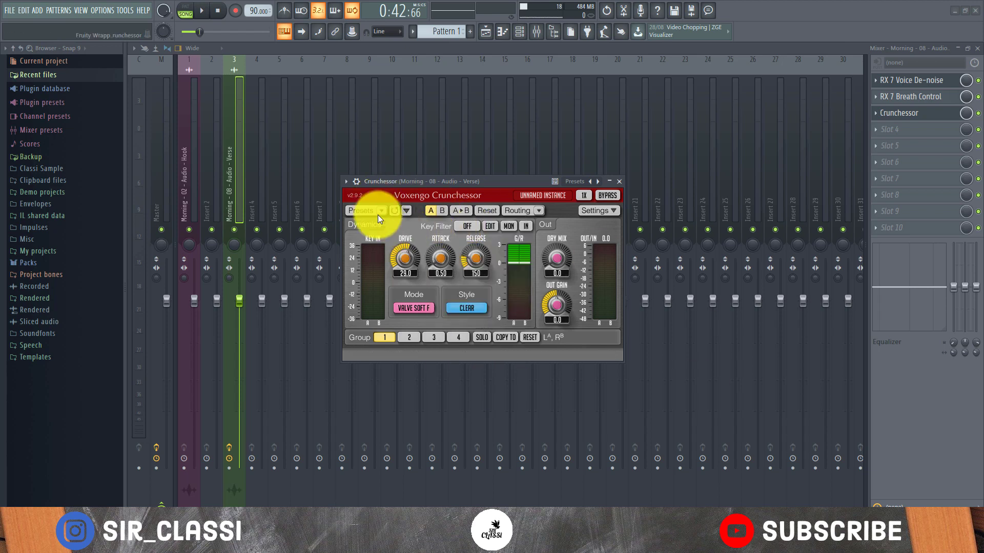
left_click(469, 187)
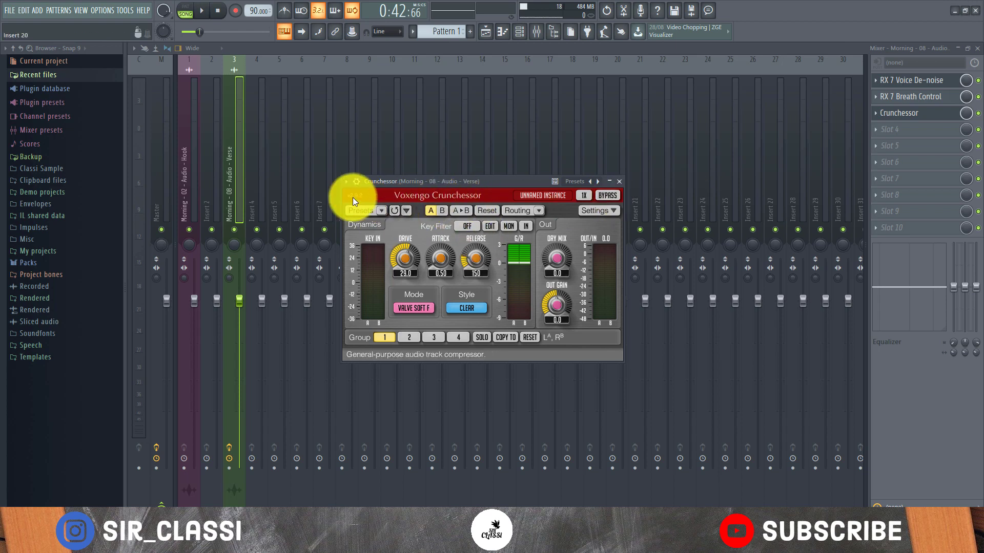
left_click(356, 185)
- Turn the Crunchessor off and play the verse vocal without compression
left_click(590, 198)
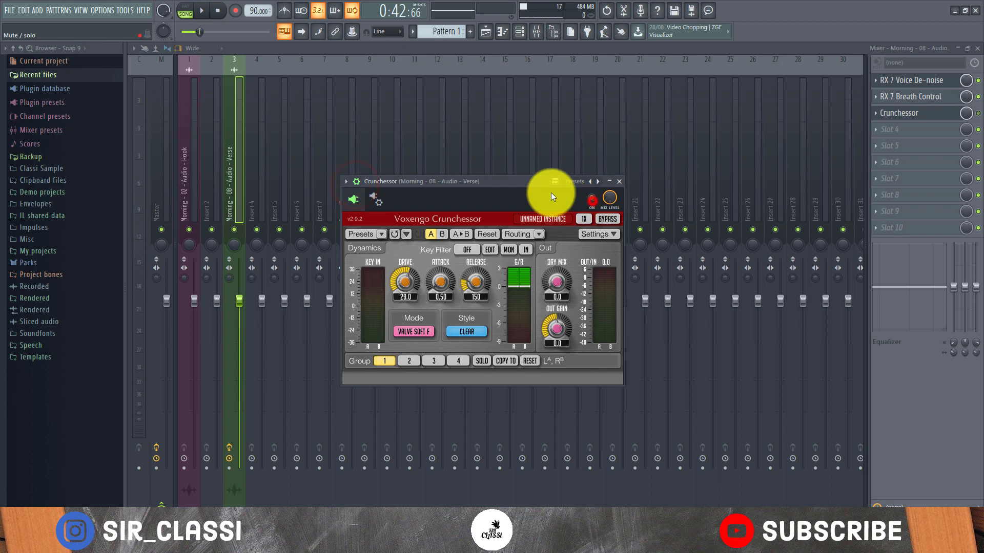
left_click(522, 188)
key("space")
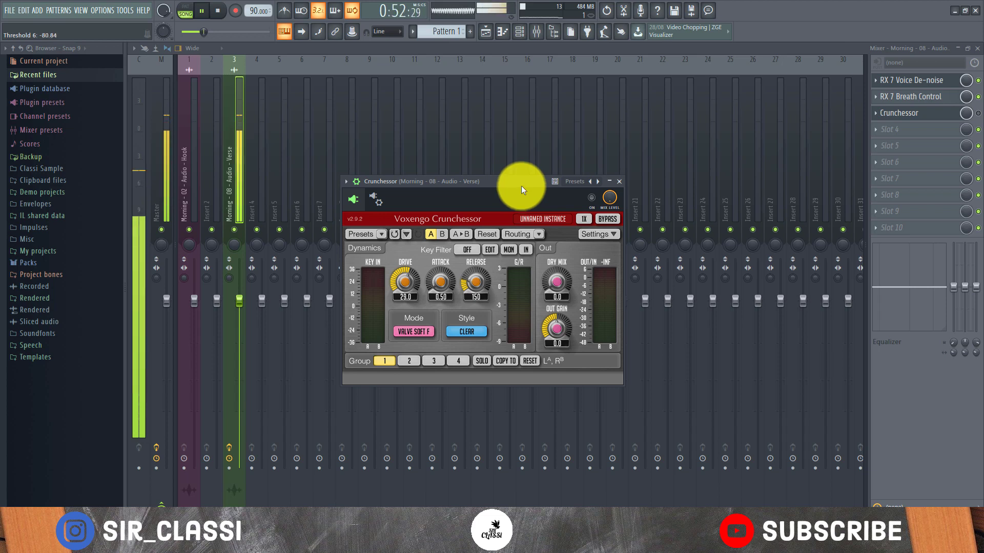
- Re-enable the Crunchessor and play, then stop, the verse vocal to hear it compressed
key("space")
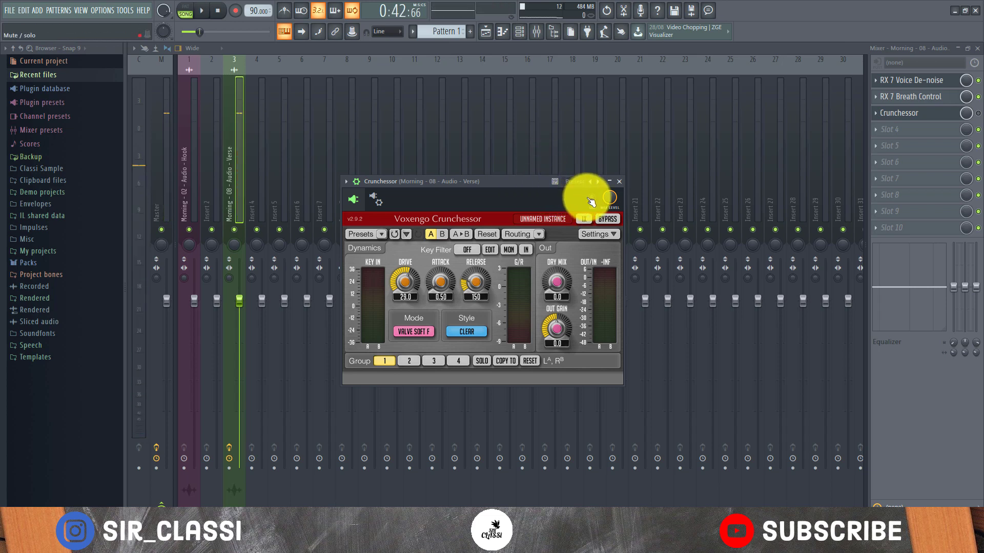
left_click(591, 199)
key("space")
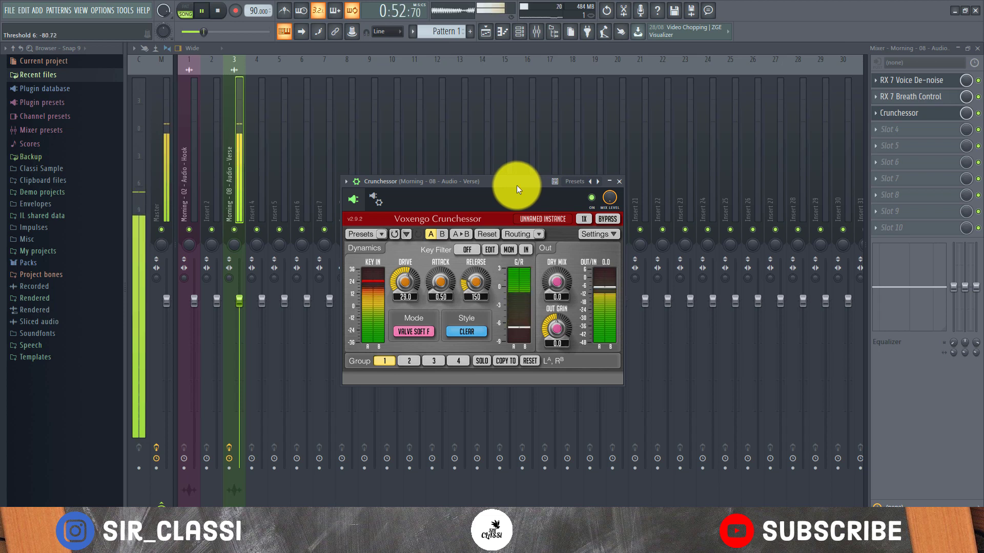
key("space")
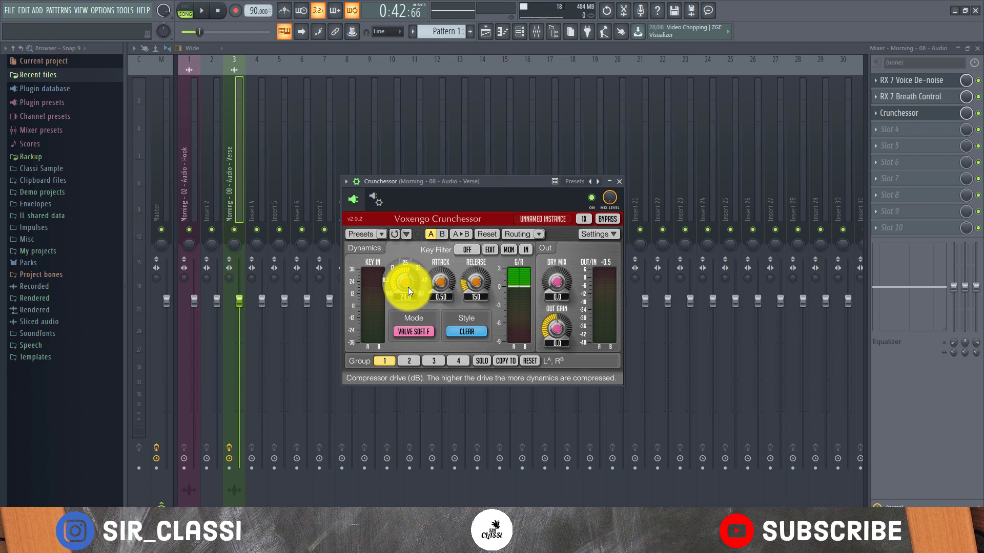
- Audition several DRIVE knob levels, then settle the Crunchessor drive at about 26 dB
left_click_drag(401, 282, 423, 257)
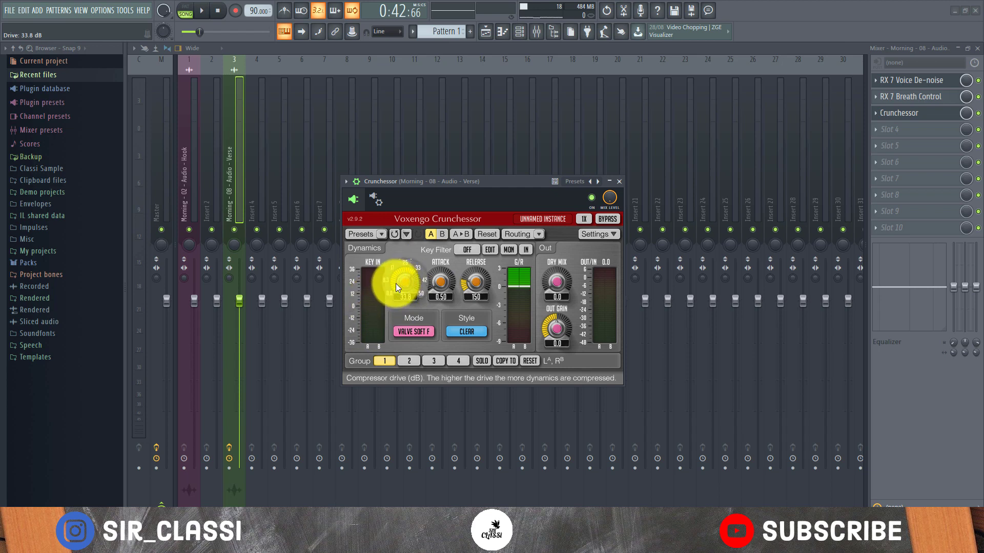
left_click_drag(400, 281, 413, 246)
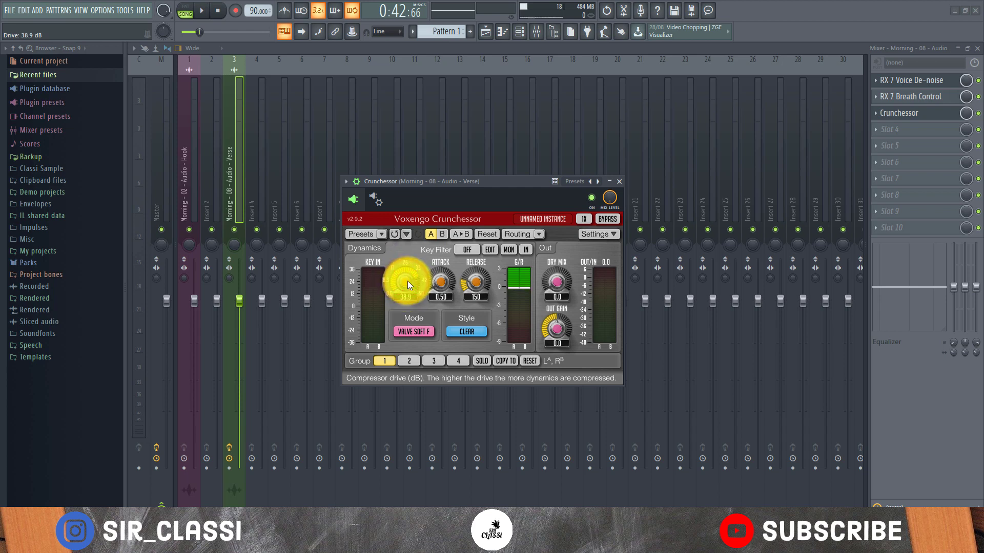
left_click_drag(407, 281, 416, 247)
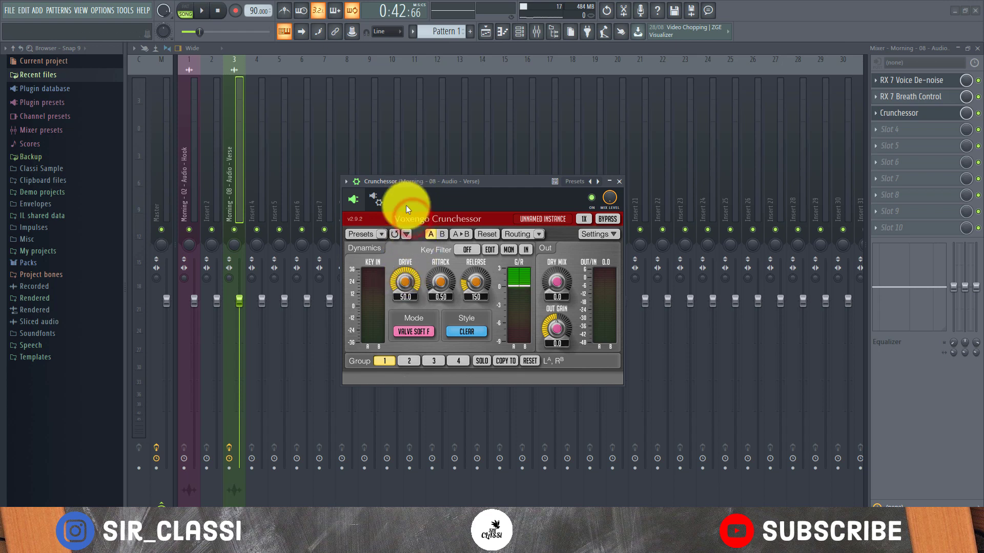
key("space")
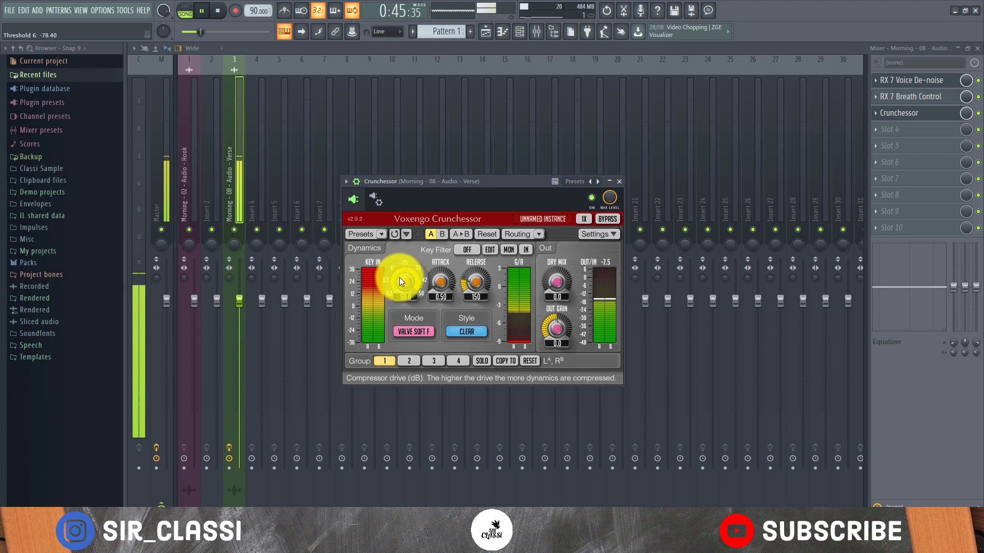
mouse_move(399, 278)
left_mouse_down()
mouse_move(364, 395)
mouse_move(362, 487)
mouse_move(371, 416)
mouse_move(358, 205)
mouse_move(399, 277)
mouse_move(417, 182)
mouse_move(404, 283)
left_mouse_up()
key("space")
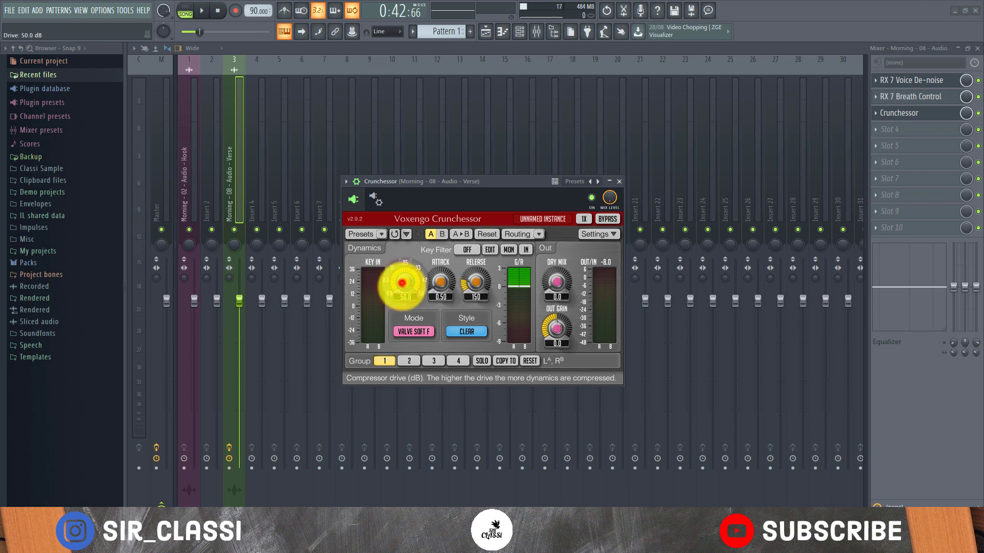
left_click_drag(400, 285, 373, 362)
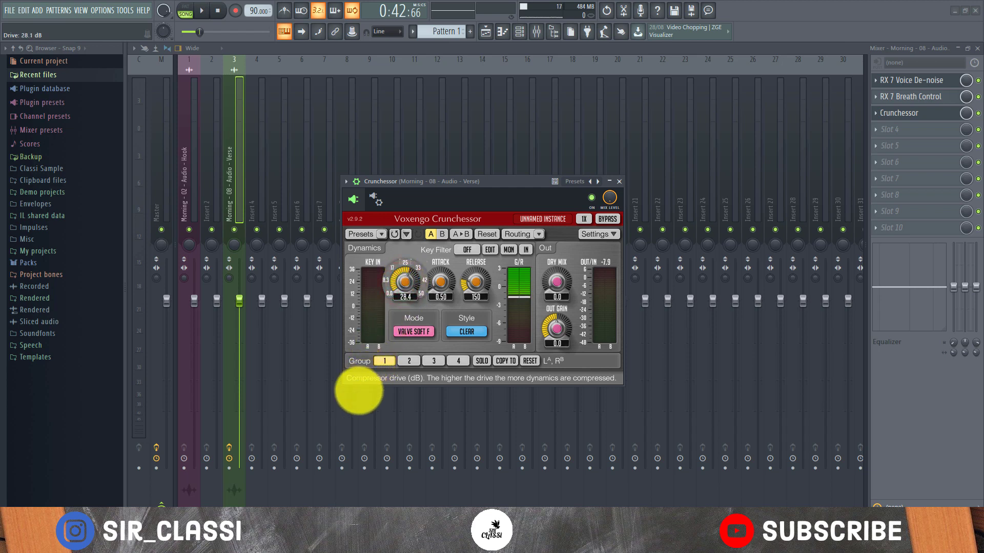
left_click_drag(358, 394, 333, 390)
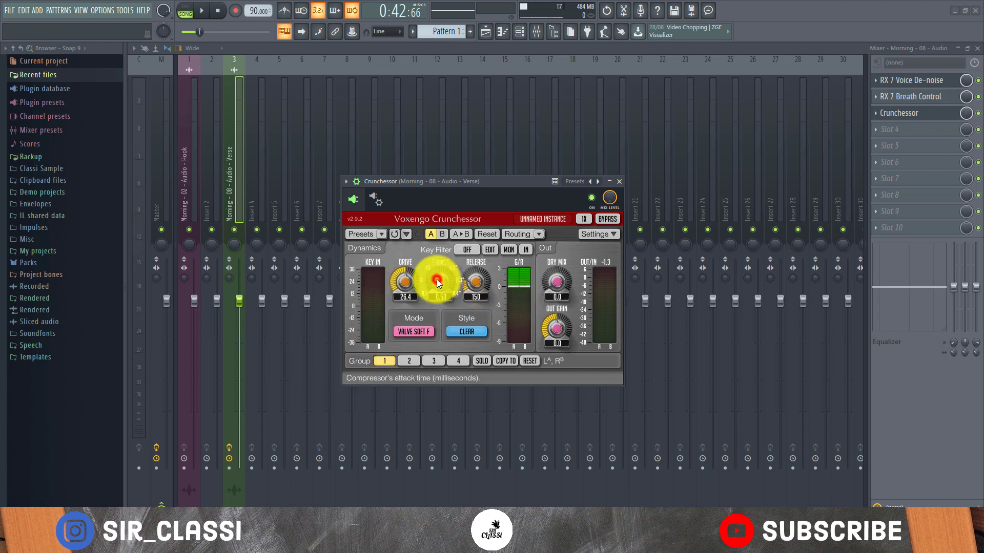
mouse_move(437, 282)
left_mouse_down()
mouse_move(425, 303)
mouse_move(435, 290)
left_mouse_up()
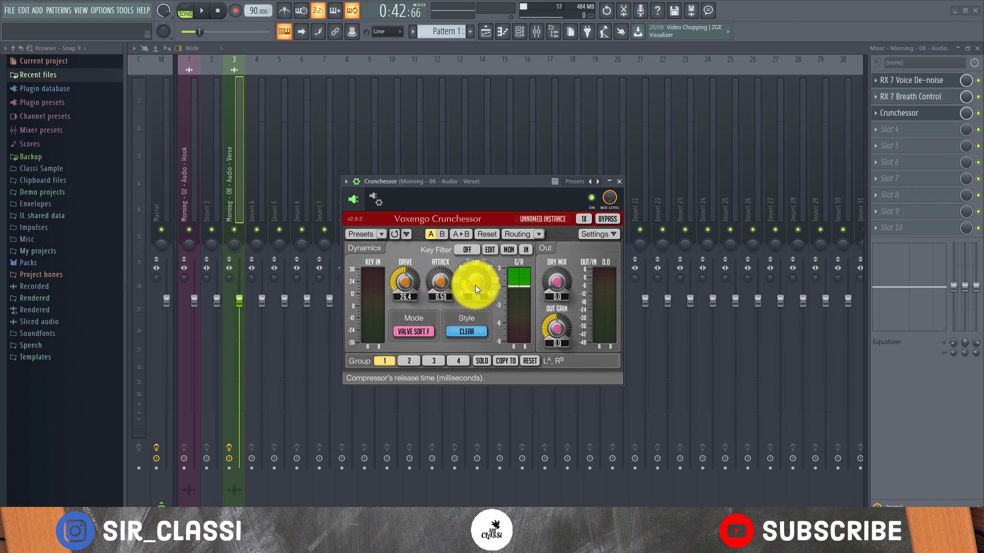
left_click(376, 231)
left_click(456, 216)
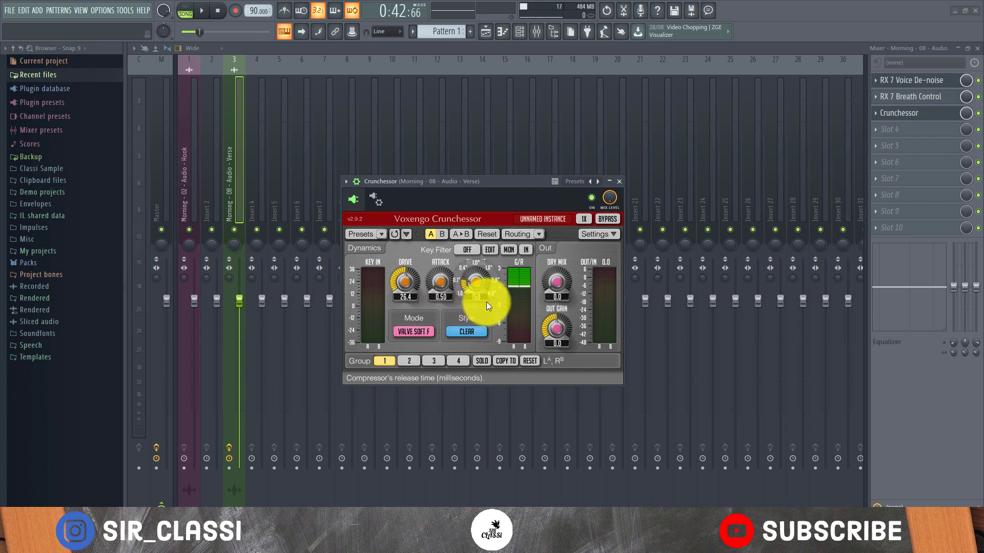
- Change the Crunchessor compression mode from Valve Soft F to CRISP HARD F
left_click(417, 333)
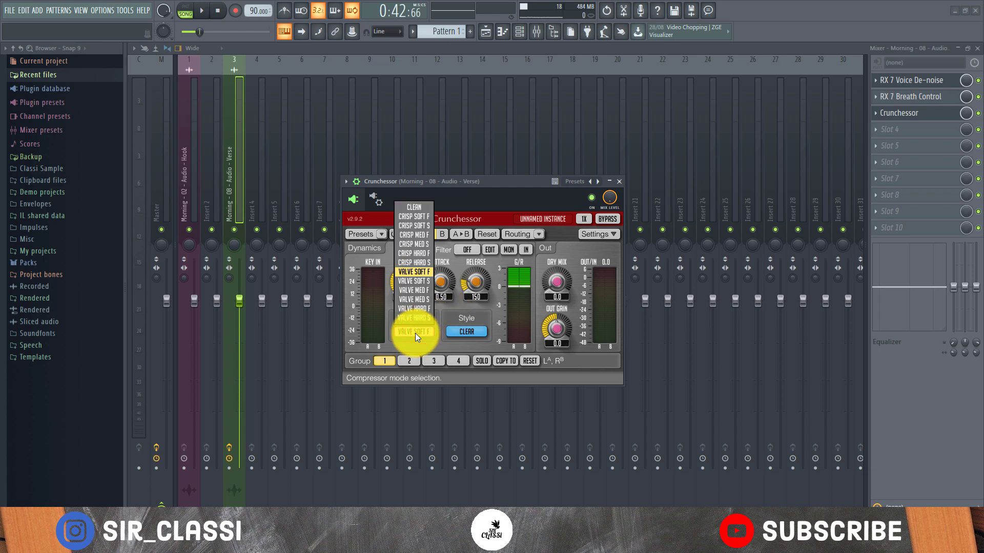
left_click(410, 339)
left_click(413, 331)
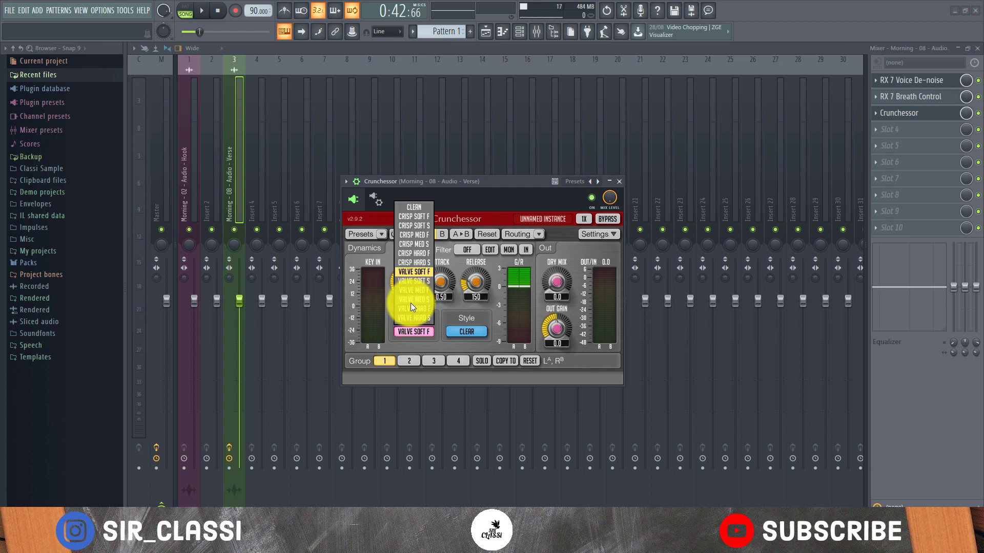
left_click(456, 340)
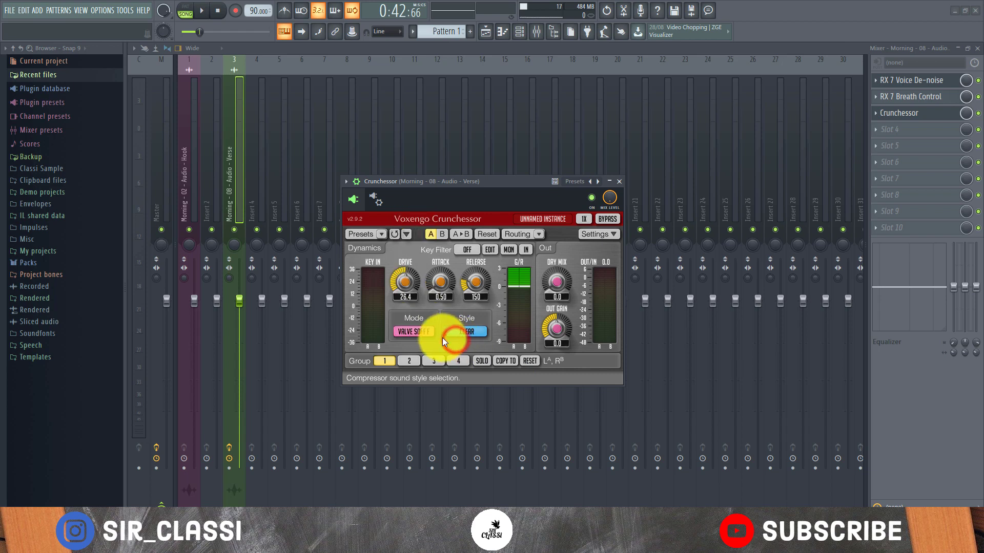
left_click(408, 332)
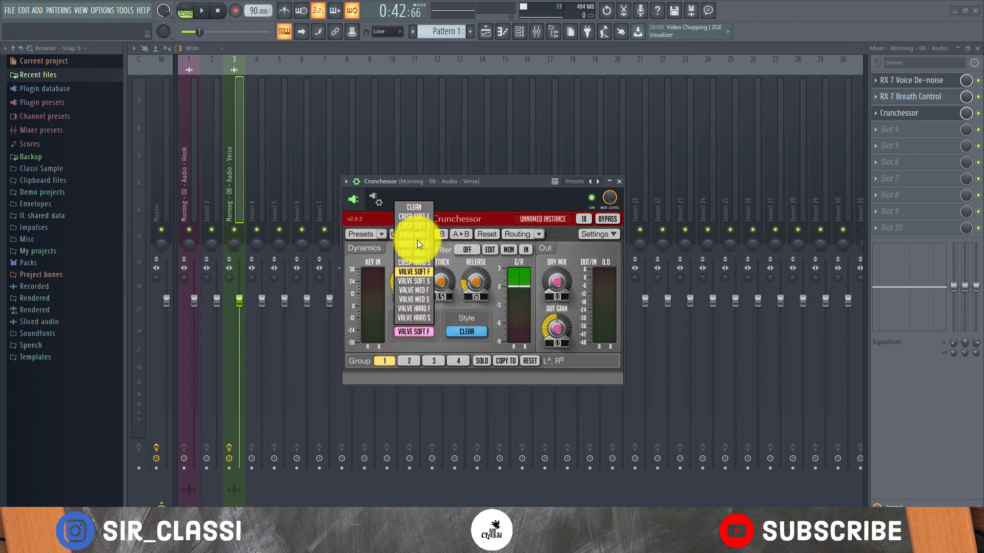
left_click(419, 255)
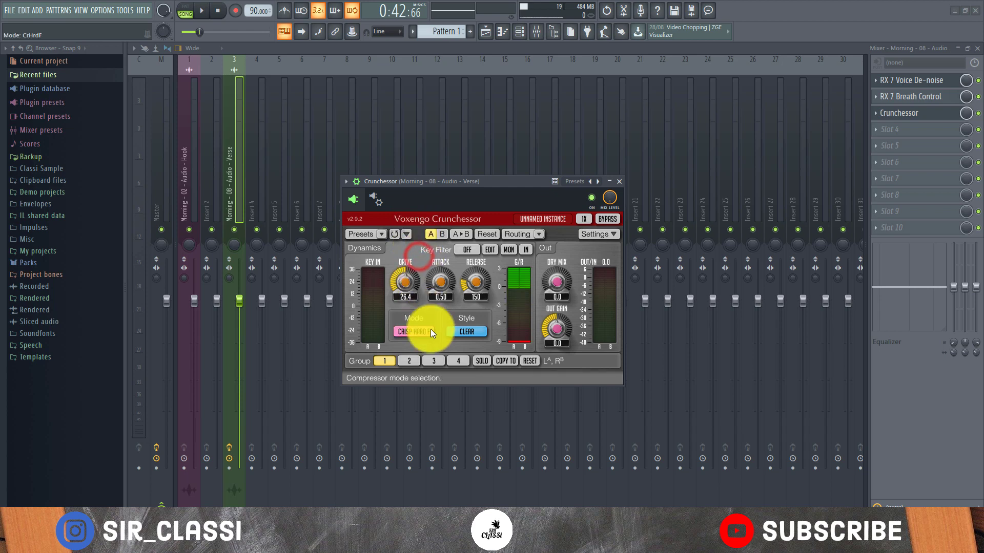
left_click(466, 333)
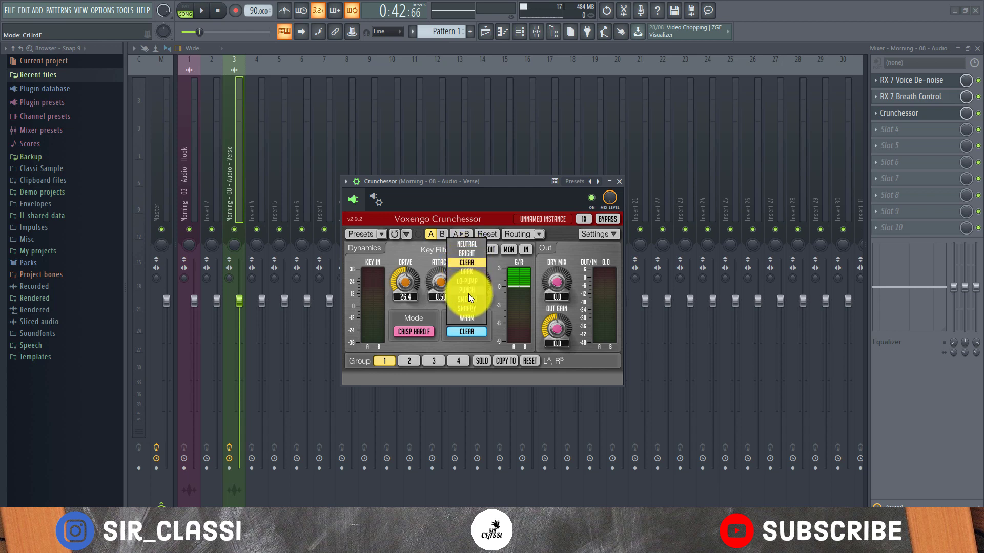
- Try the WARM, SNAPPY and DARK styles, then settle on NEUTRAL
left_click(468, 318)
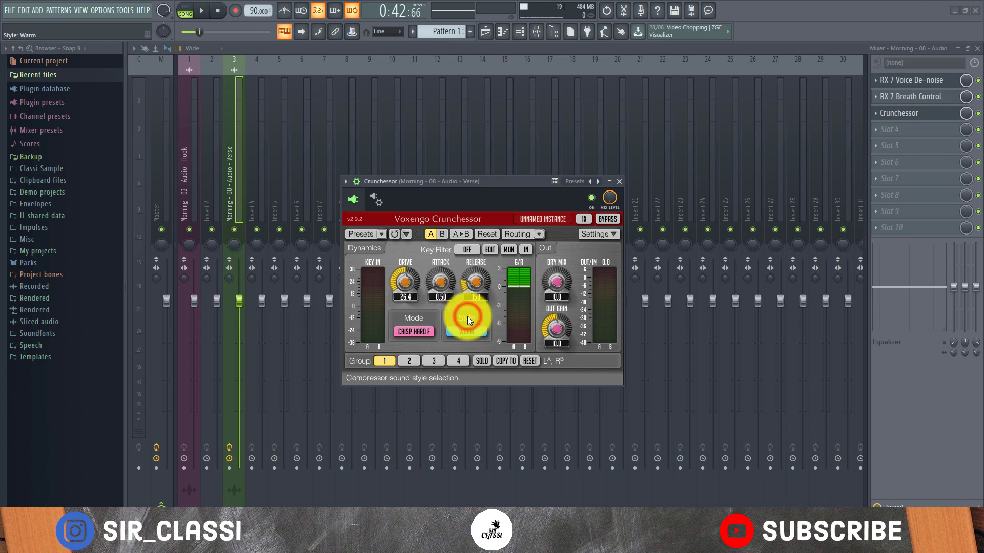
left_click(470, 330)
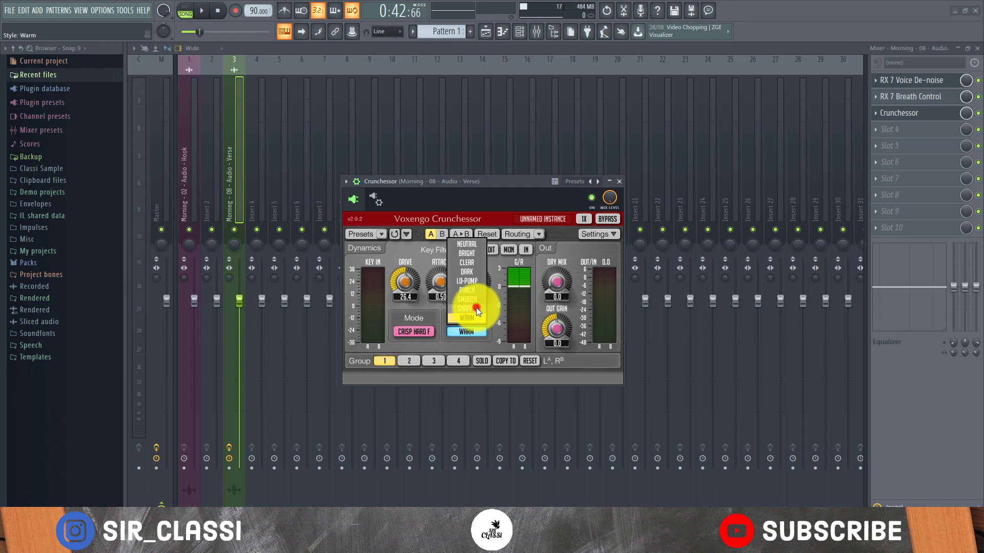
left_click(475, 308)
left_click(468, 331)
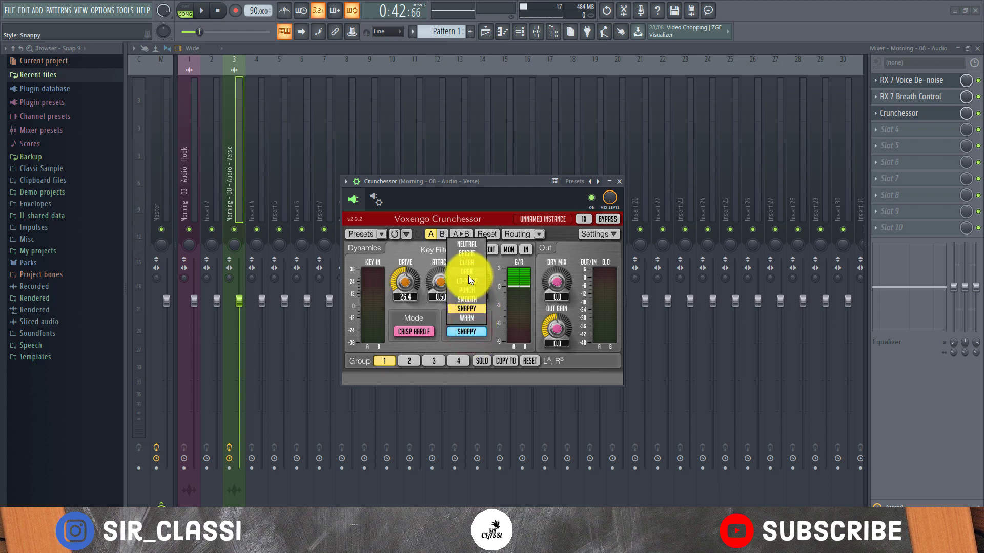
left_click(468, 274)
left_click(460, 332)
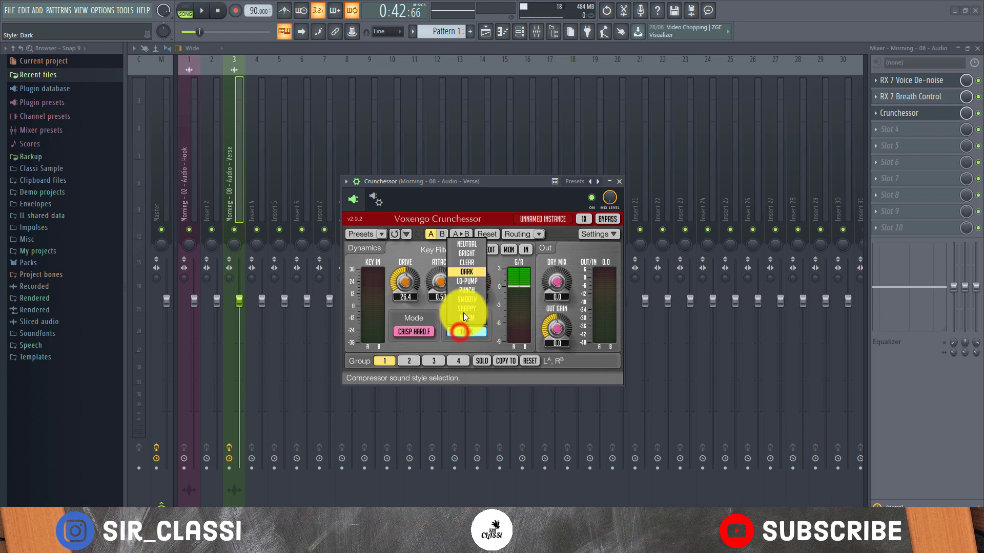
left_click(467, 244)
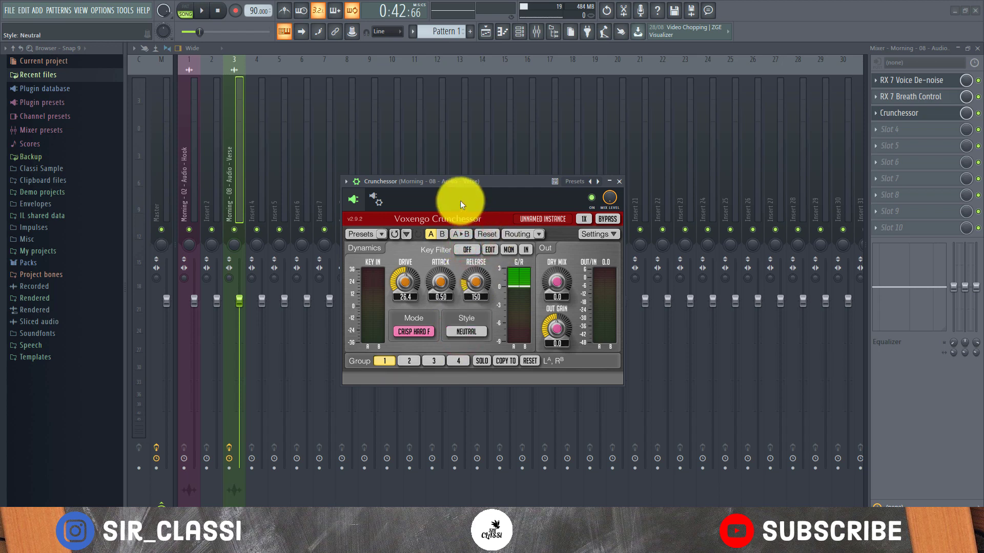
left_click_drag(470, 184, 500, 215)
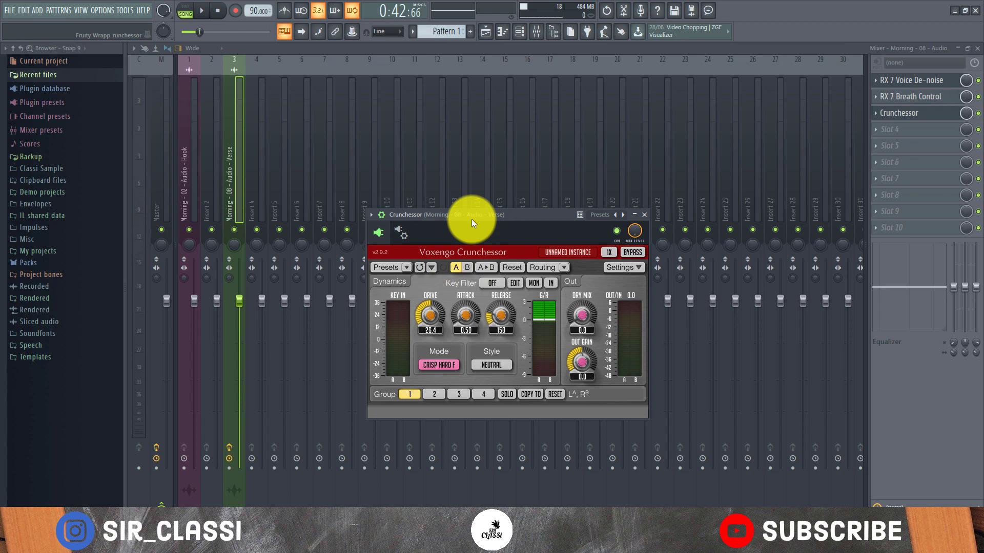
- Drag the Crunchessor window about 50 pixels higher above the mixer
left_click_drag(471, 219, 475, 193)
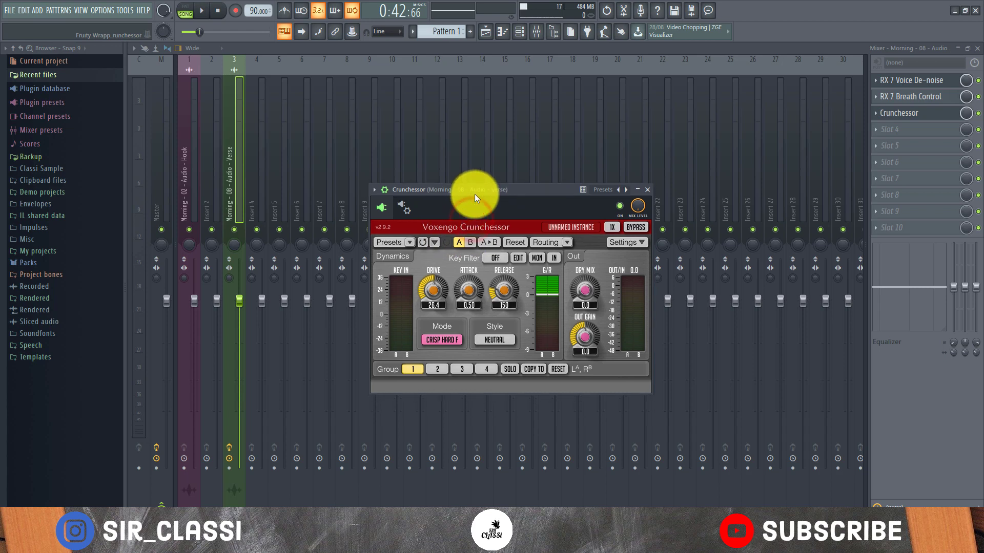